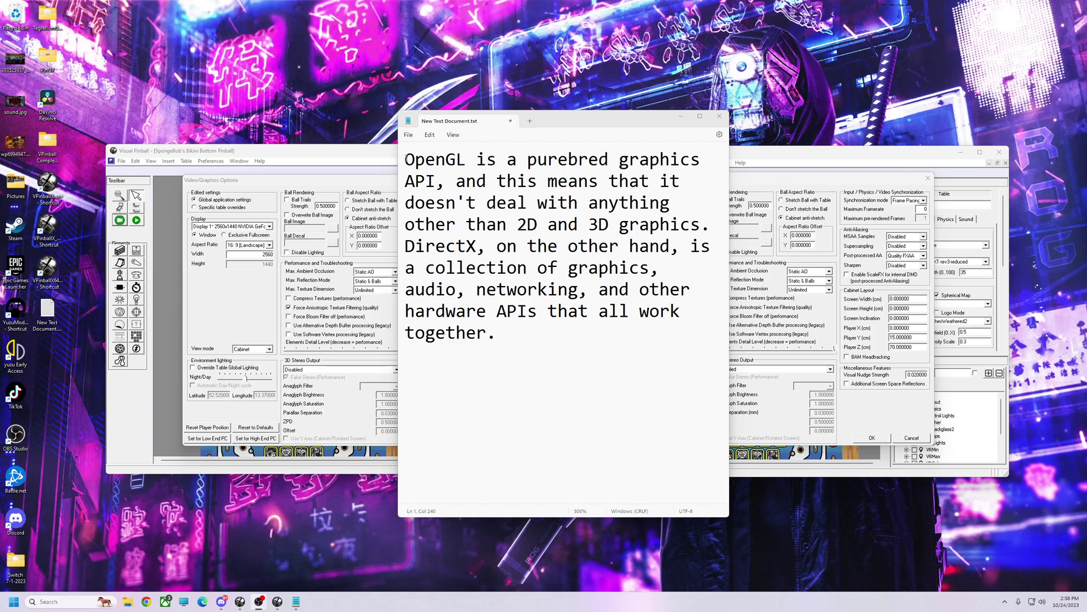
- Reposition the Notepad note, then close it to reveal both options dialogs
drag(570, 119, 571, 124)
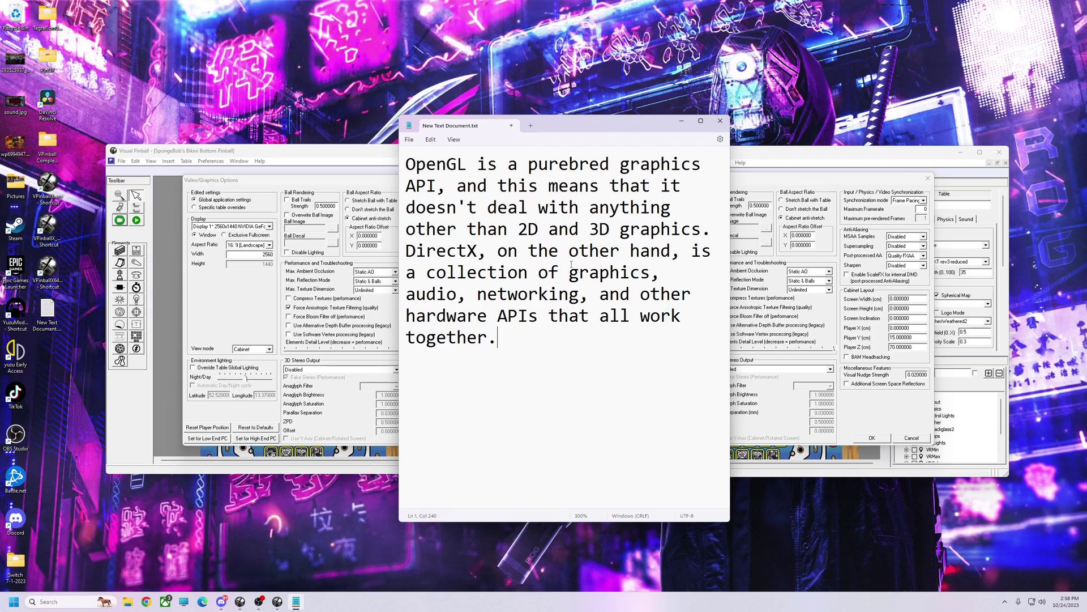
drag(572, 125, 555, 137)
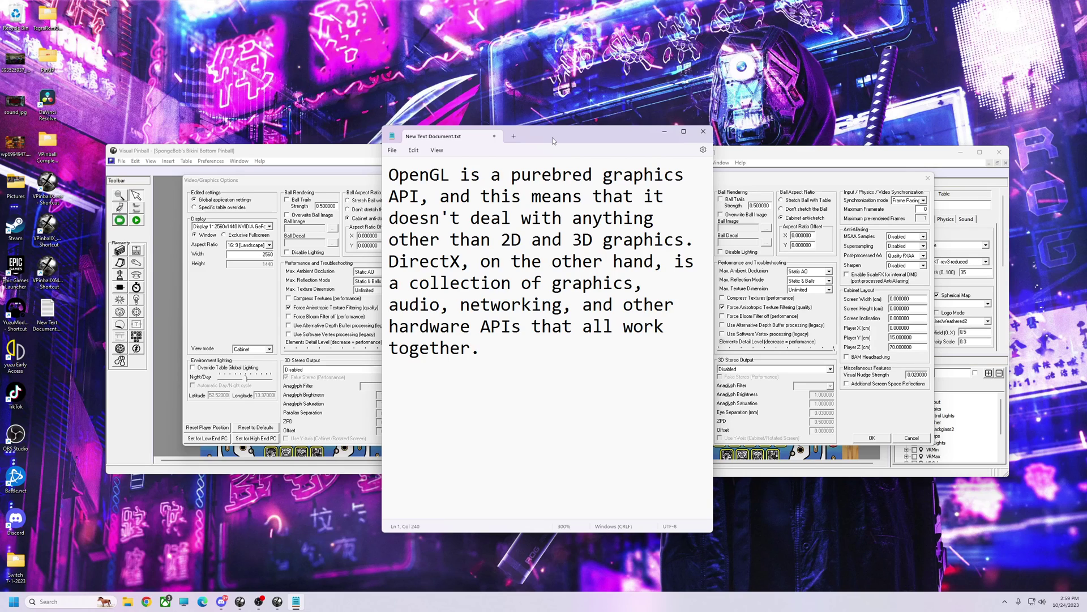
click(703, 131)
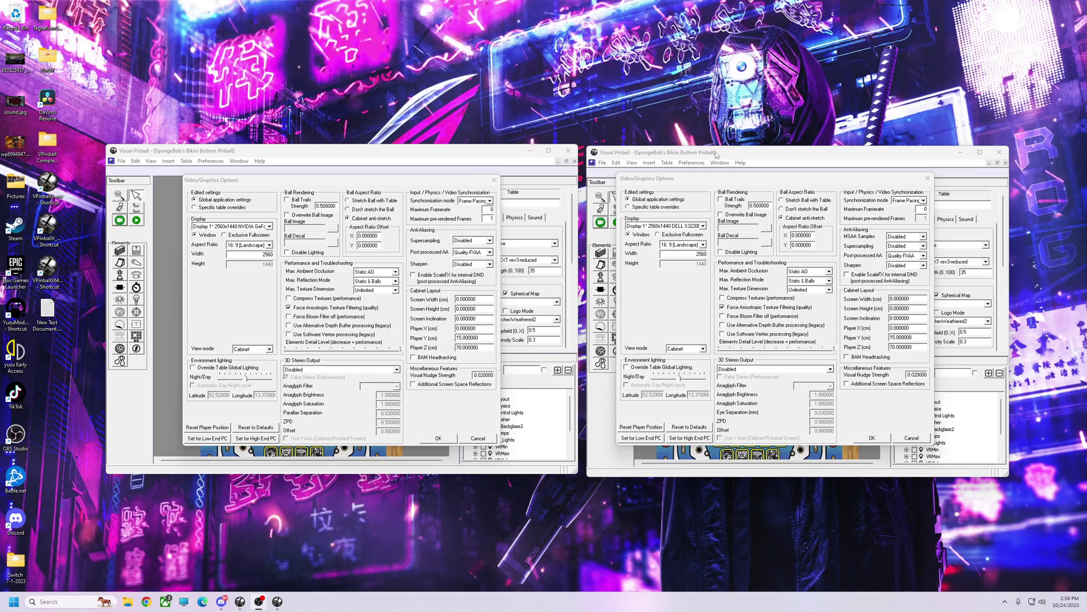
- Line up the two Video/Graphics Options dialogs side by side
drag(726, 181, 738, 177)
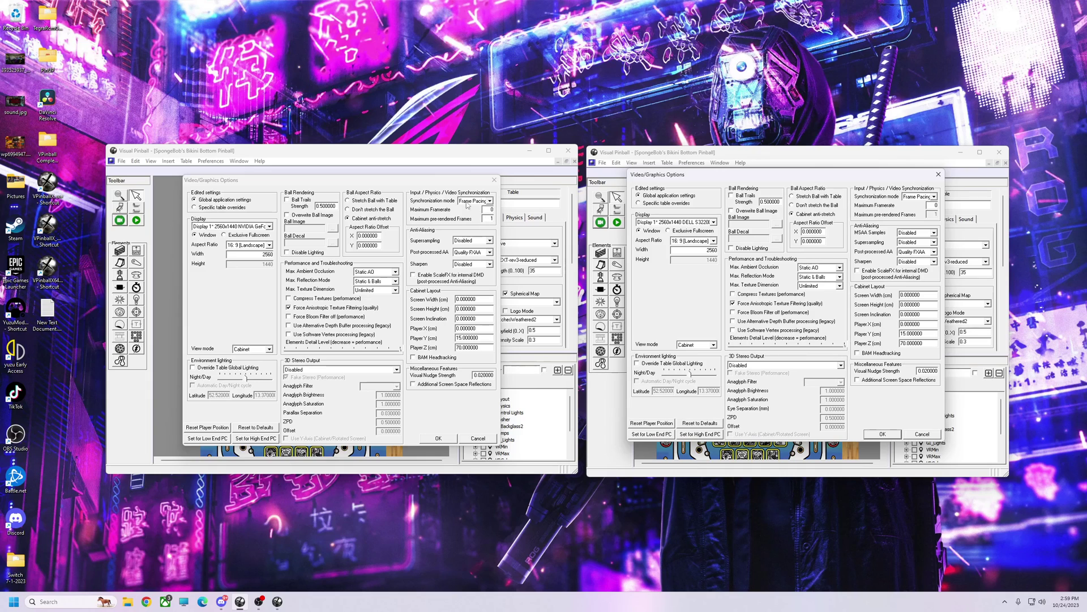
drag(402, 179, 412, 176)
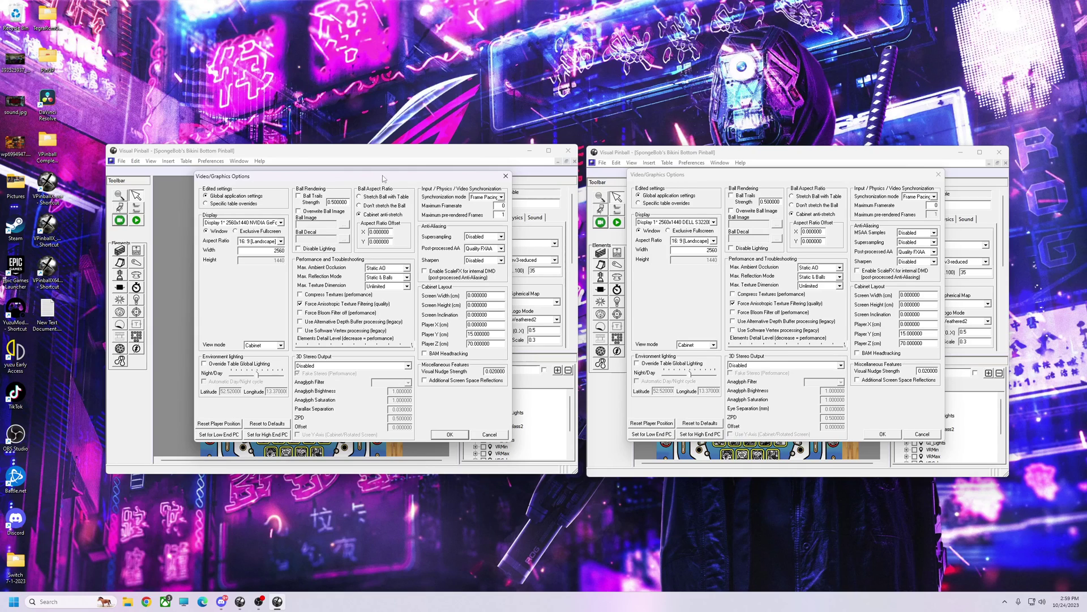
click(315, 151)
drag(403, 178, 384, 184)
mouse_move(781, 180)
mouse_down()
mouse_move(779, 192)
mouse_move(795, 185)
mouse_up()
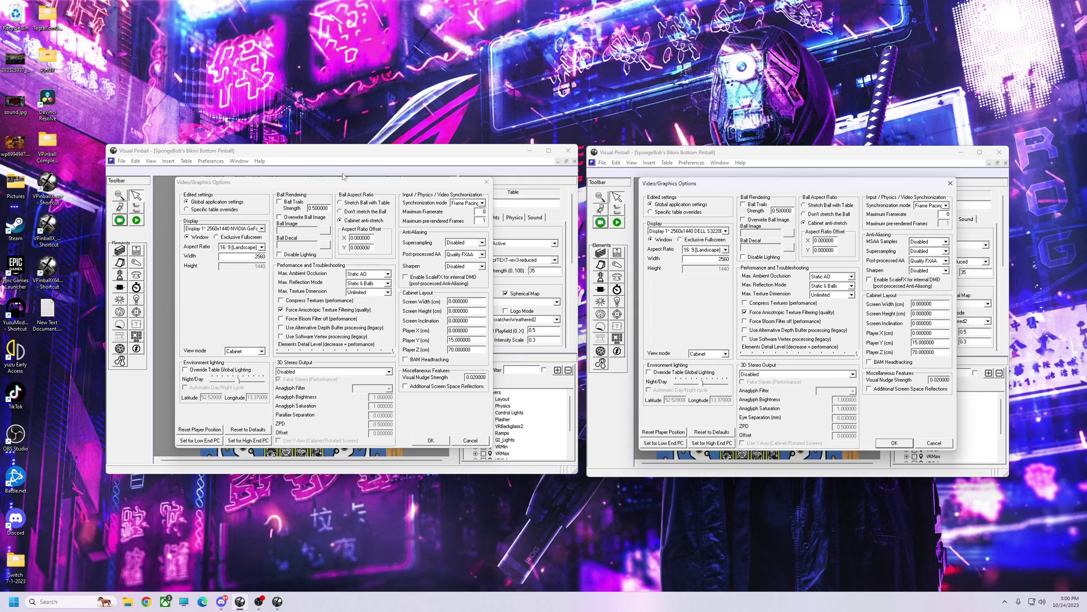
- Set the left dialog to Exclusive Fullscreen with Force 10Bit-Monitor support ticked
drag(359, 184, 350, 184)
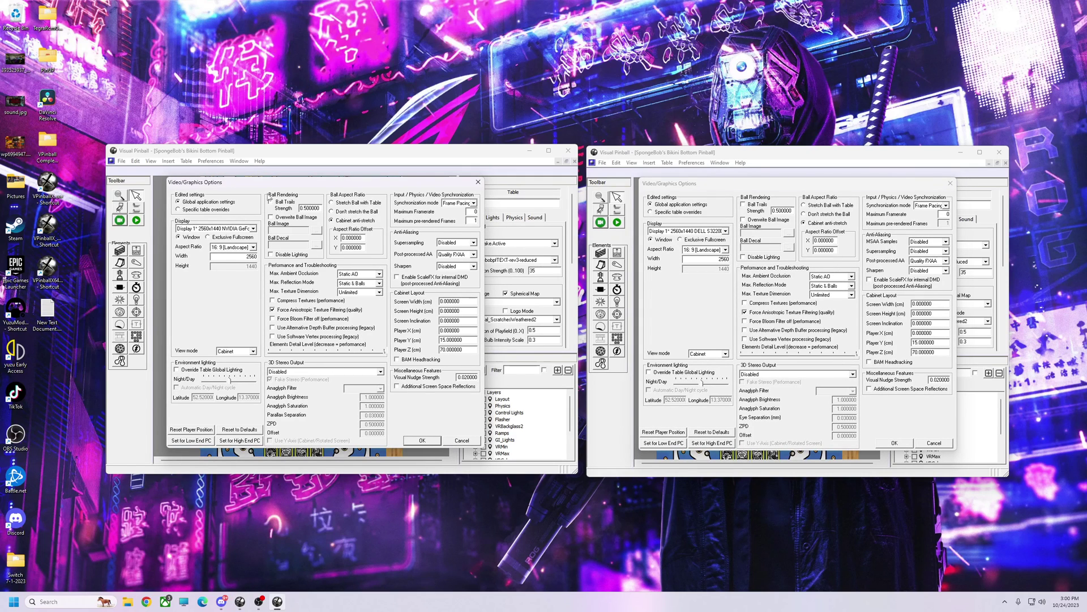
drag(278, 184, 277, 184)
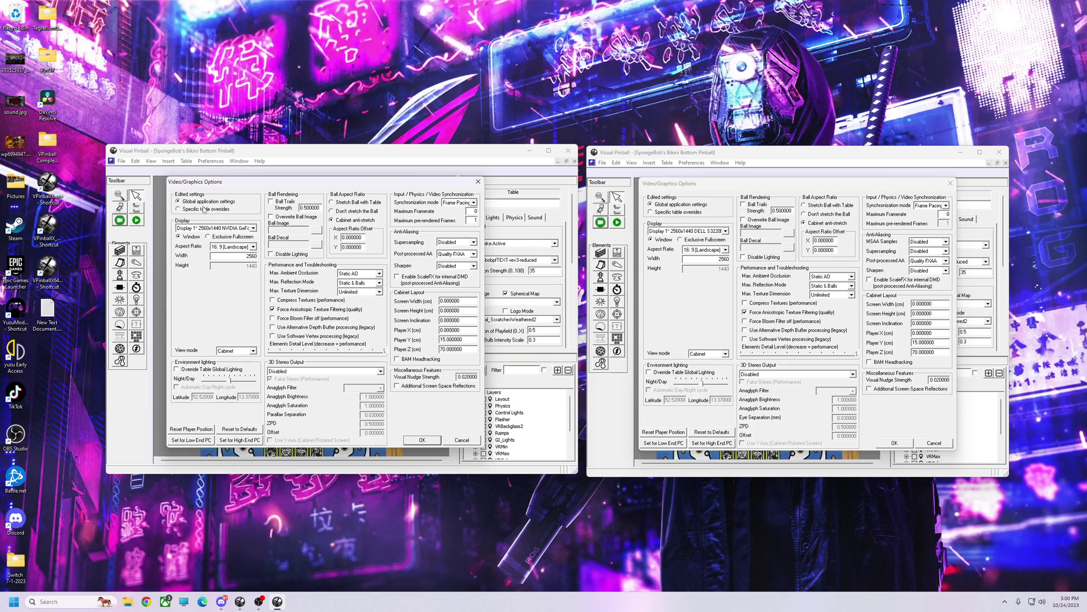
click(210, 237)
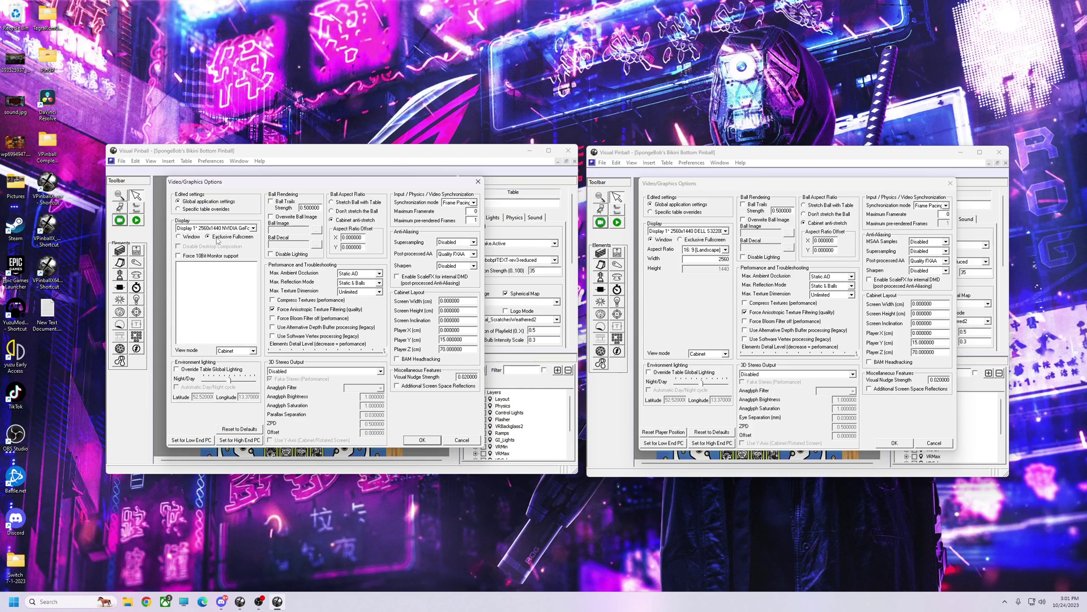
click(178, 256)
- Clear the left dialog's Maximum Framerate field and start entering the new value
double_click(475, 211)
key(BackSpace)
text(165)
drag(415, 183, 412, 185)
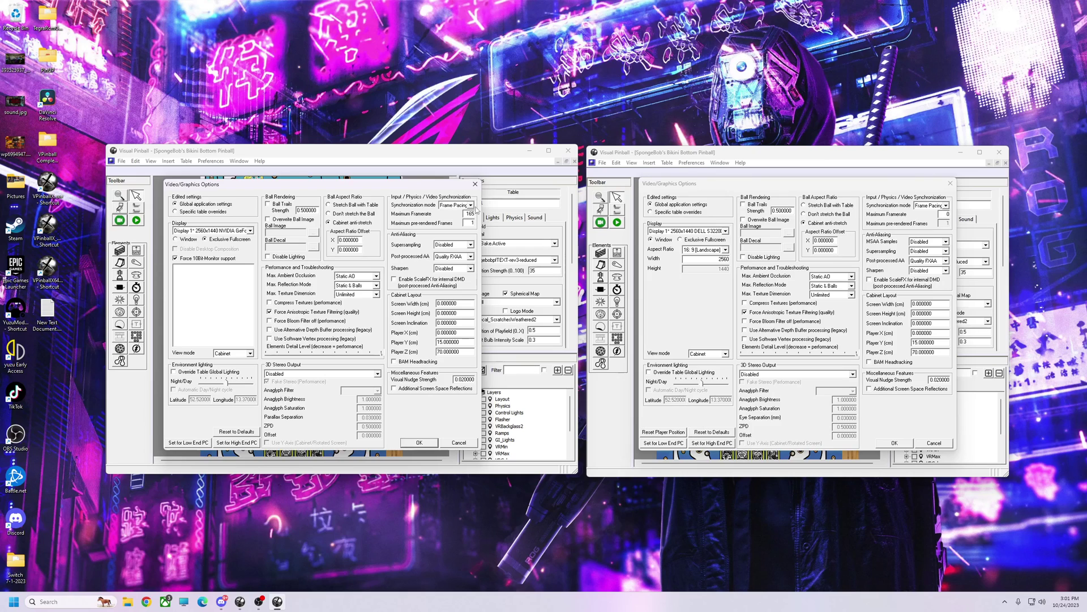
mouse_move(472, 206)
- Change the left window's Synchronization mode from Frame Pacing to Adaptive Sync
click(470, 205)
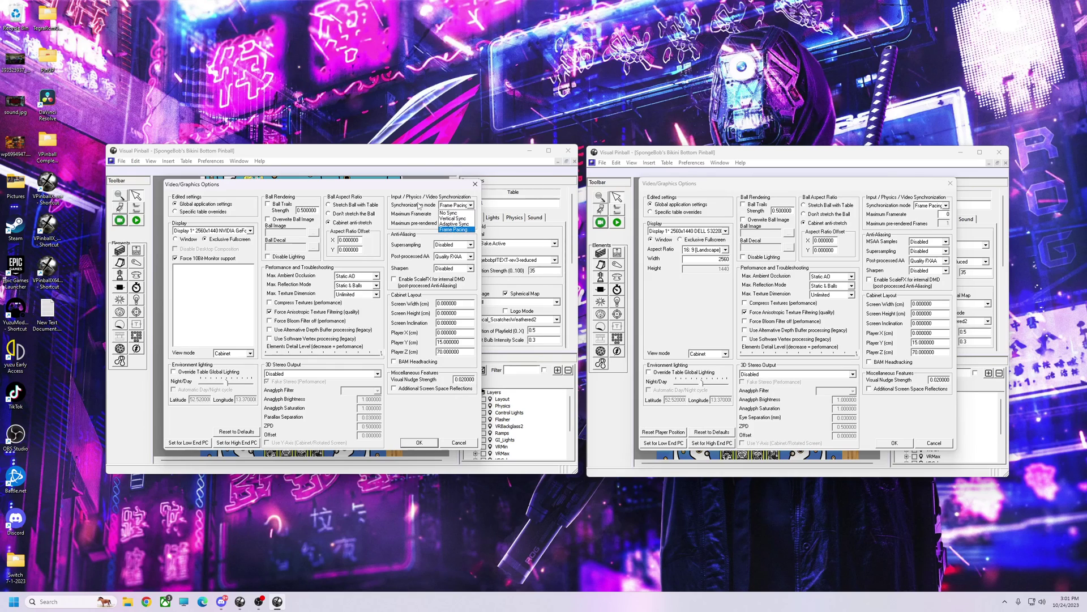
click(435, 191)
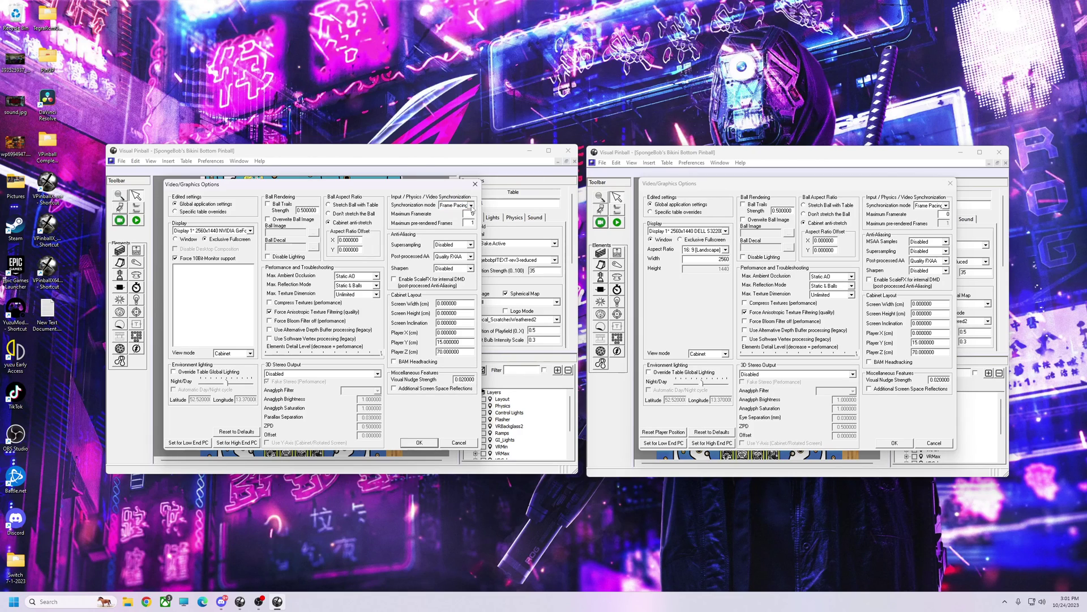
click(459, 205)
click(453, 224)
double_click(470, 222)
- Check the Supersampling choices and leave it at Disabled
mouse_move(472, 260)
click(470, 246)
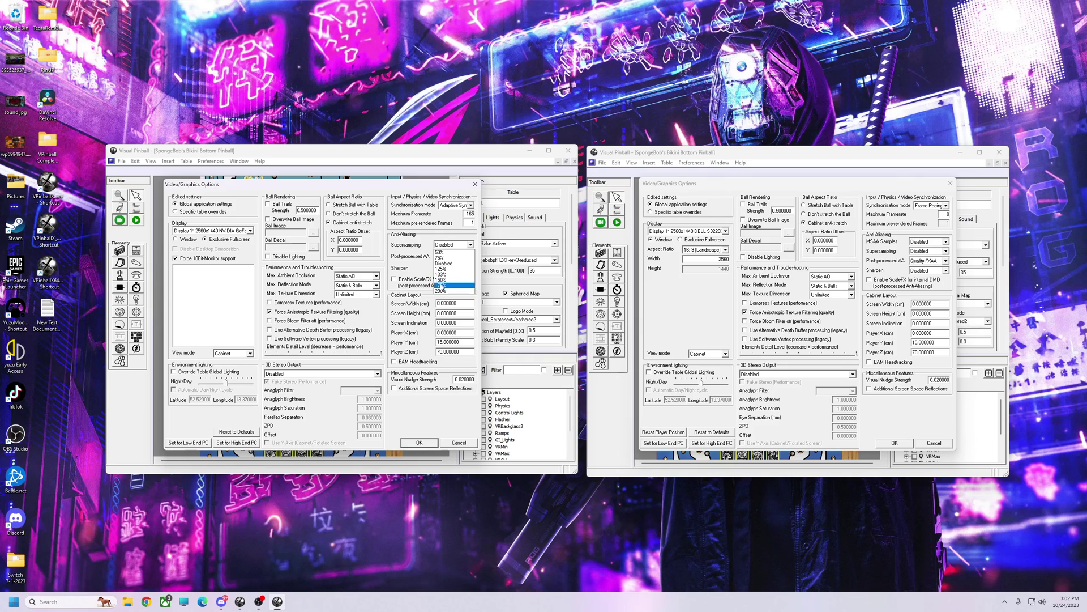
click(423, 246)
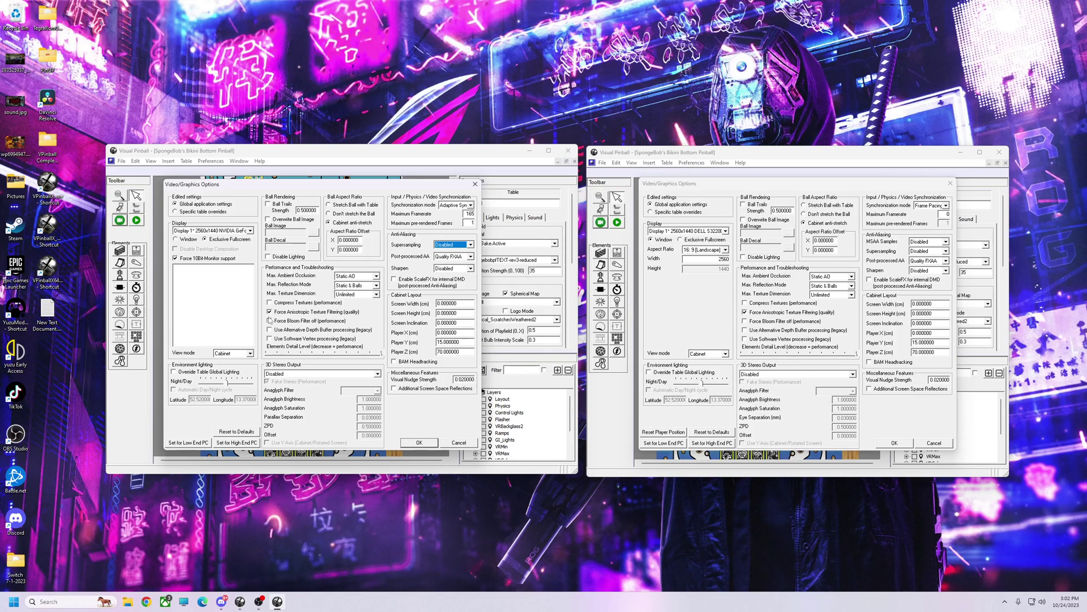
mouse_move(270, 322)
- Force the bloom filter off, close the dialog, and expand Properties to Render Options
click(270, 322)
click(476, 185)
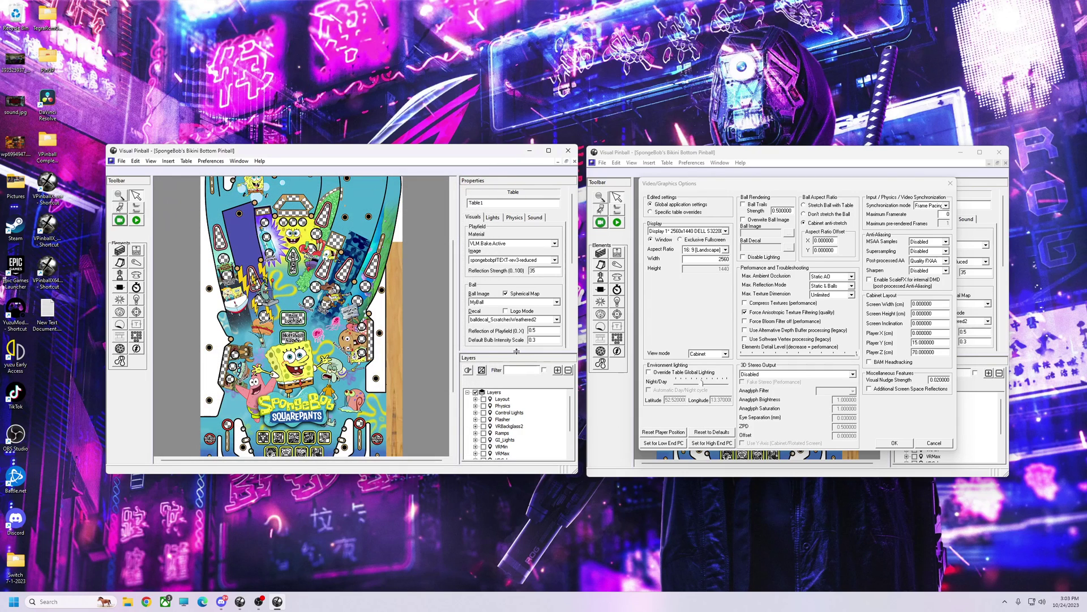
drag(517, 351, 514, 426)
scroll(572, 357, down, 2)
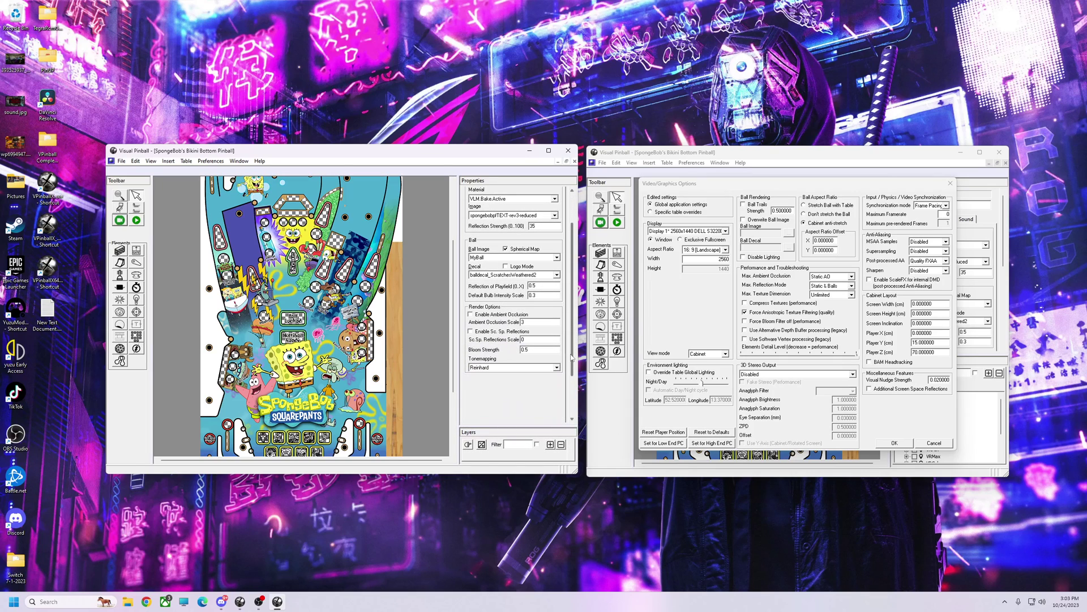
- Edit the table's Bloom Strength and reopen Preferences > Video/Graphics Options
click(540, 349)
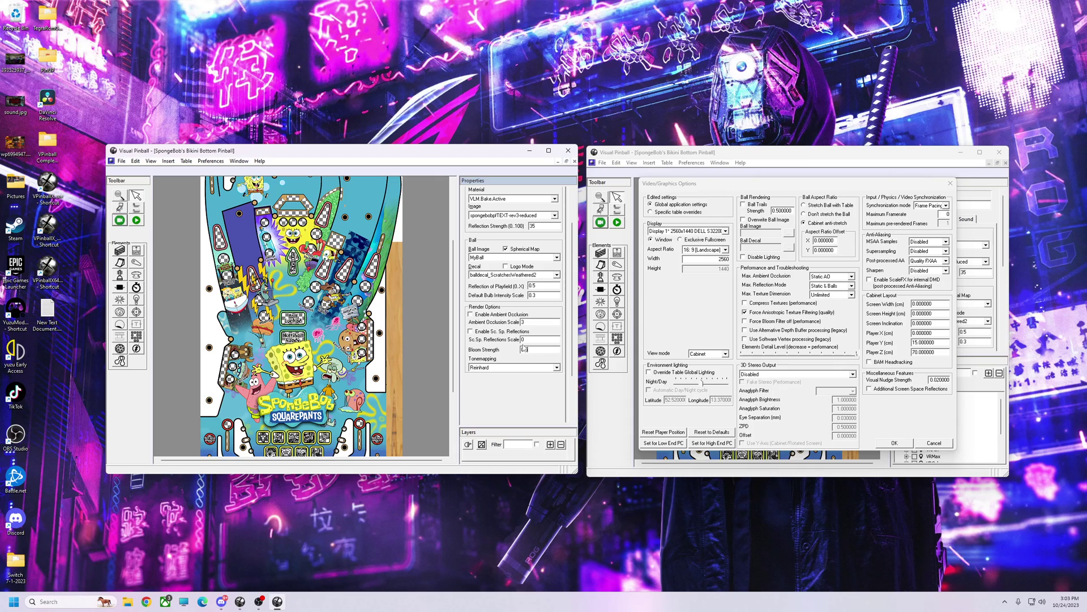
click(211, 161)
click(249, 183)
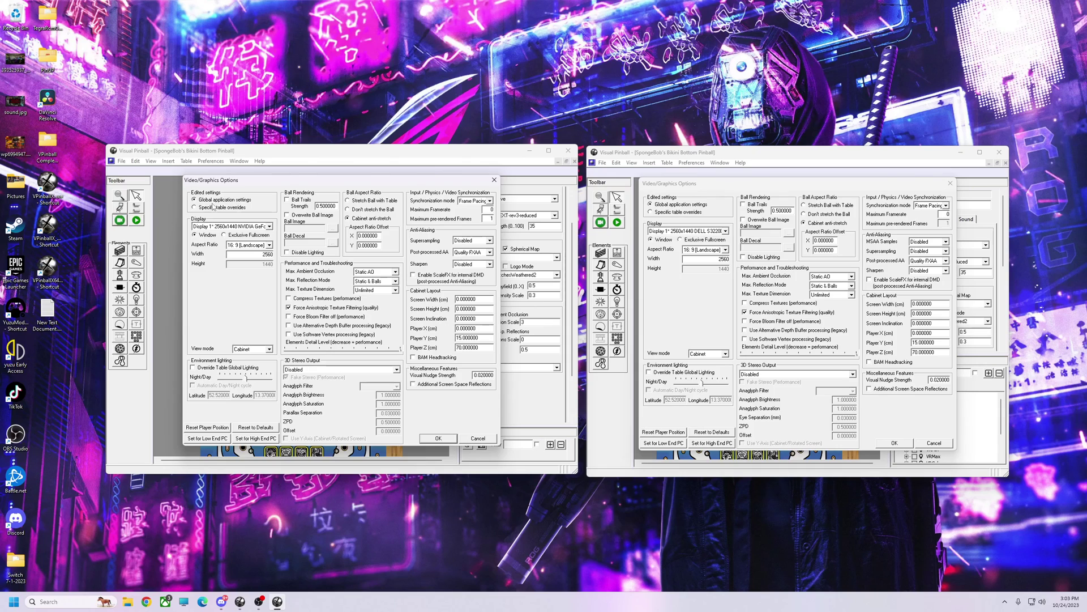
- Reapply Exclusive Fullscreen, 10-bit monitor support, Adaptive Sync and a 165 maximum framerate
click(224, 235)
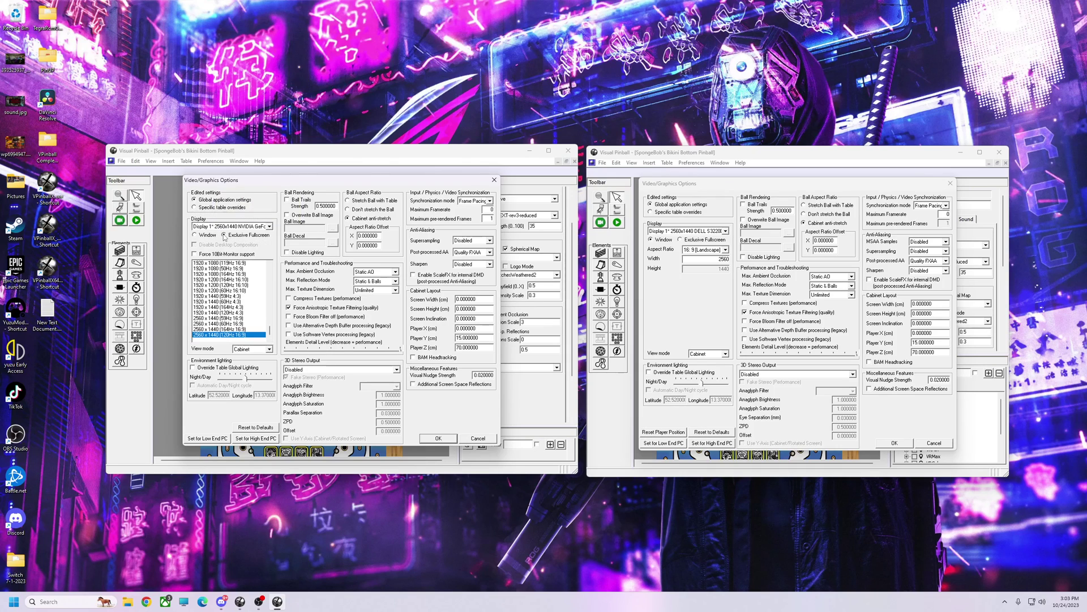
click(195, 254)
click(490, 201)
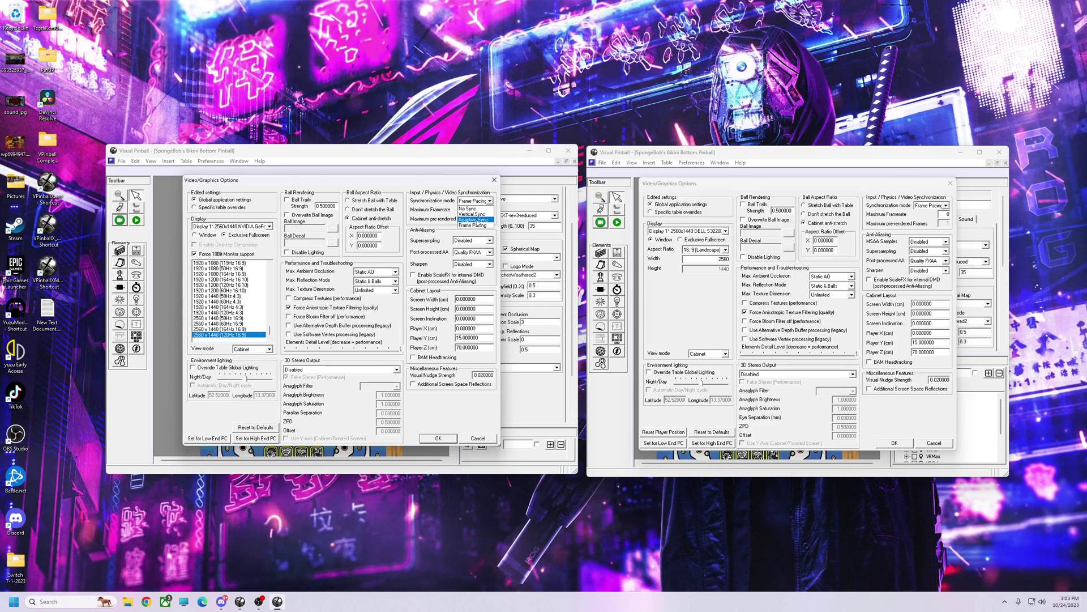
click(477, 220)
click(490, 210)
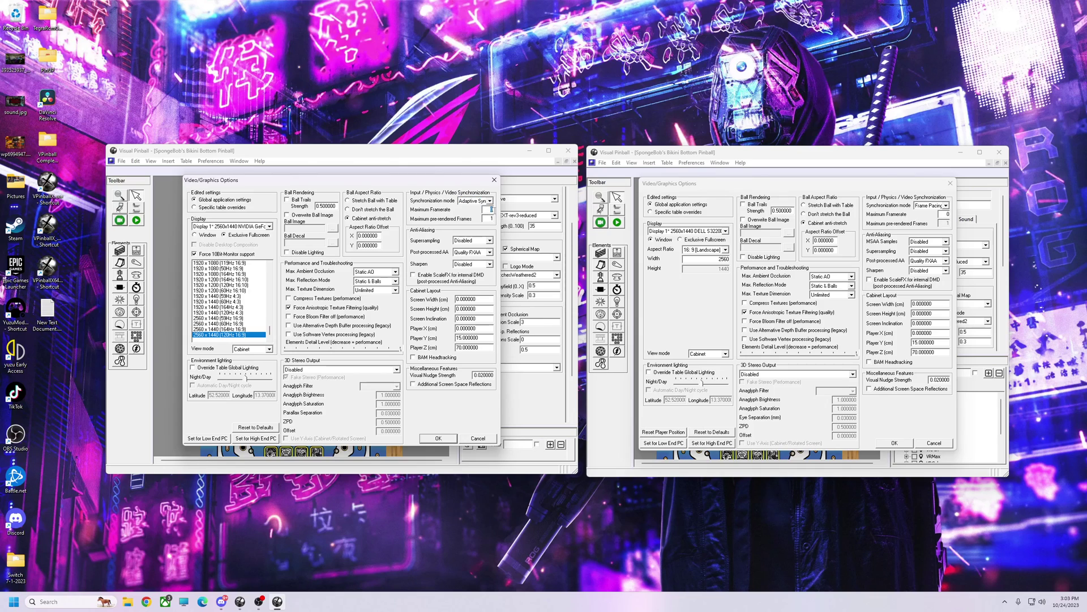
text(165)
- Switch synchronization to Frame Pacing and set Maximum Framerate to 0
click(490, 201)
click(472, 226)
double_click(488, 209)
text(0)
- In the left dialog, choose Adaptive Sync and set Maximum Framerate to 60
drag(413, 183, 389, 182)
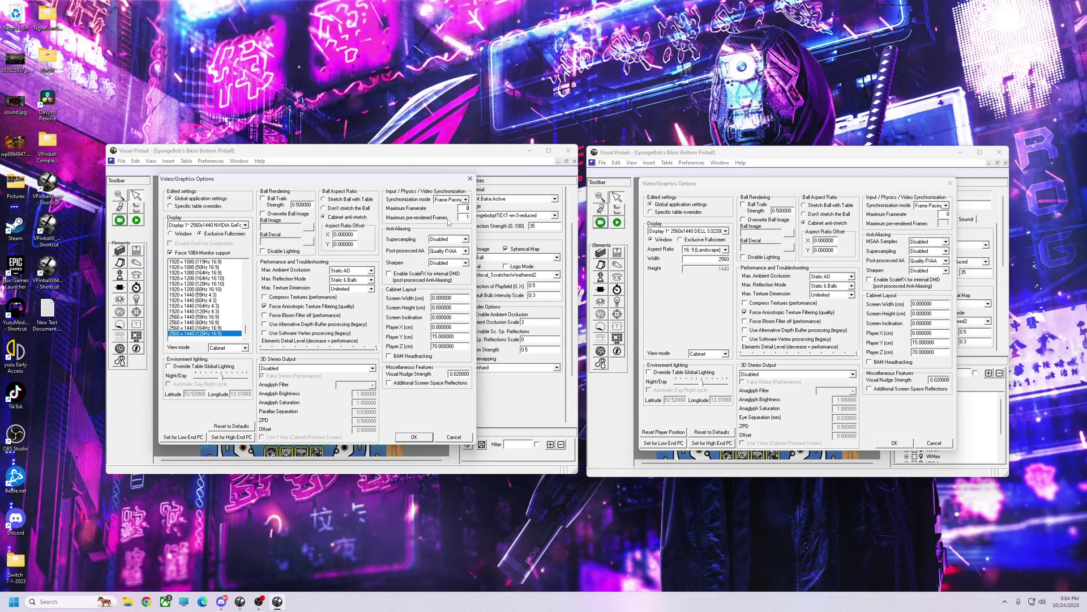
click(465, 200)
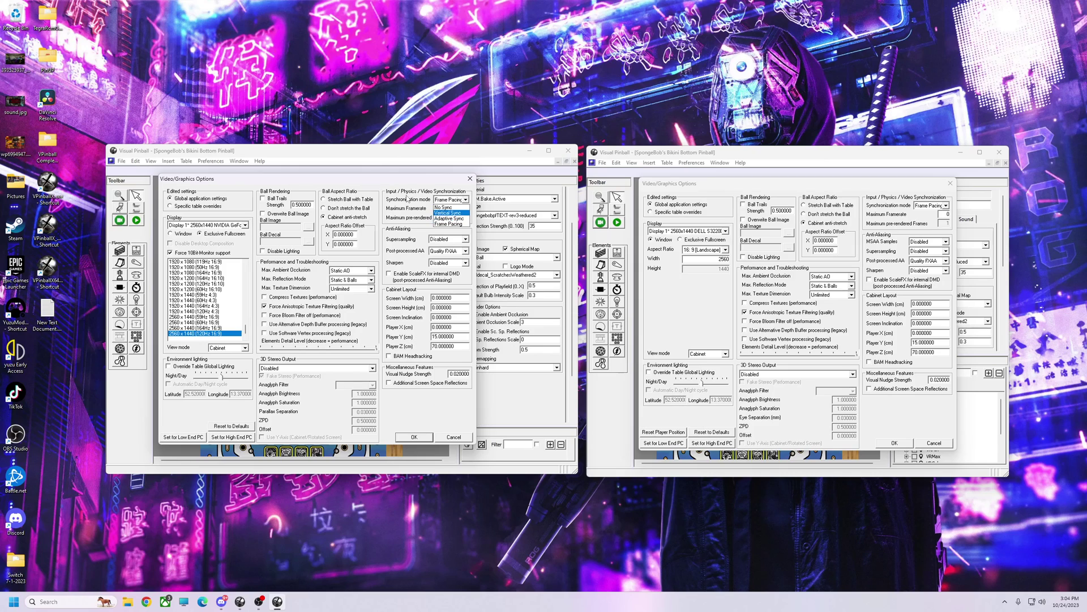
click(389, 185)
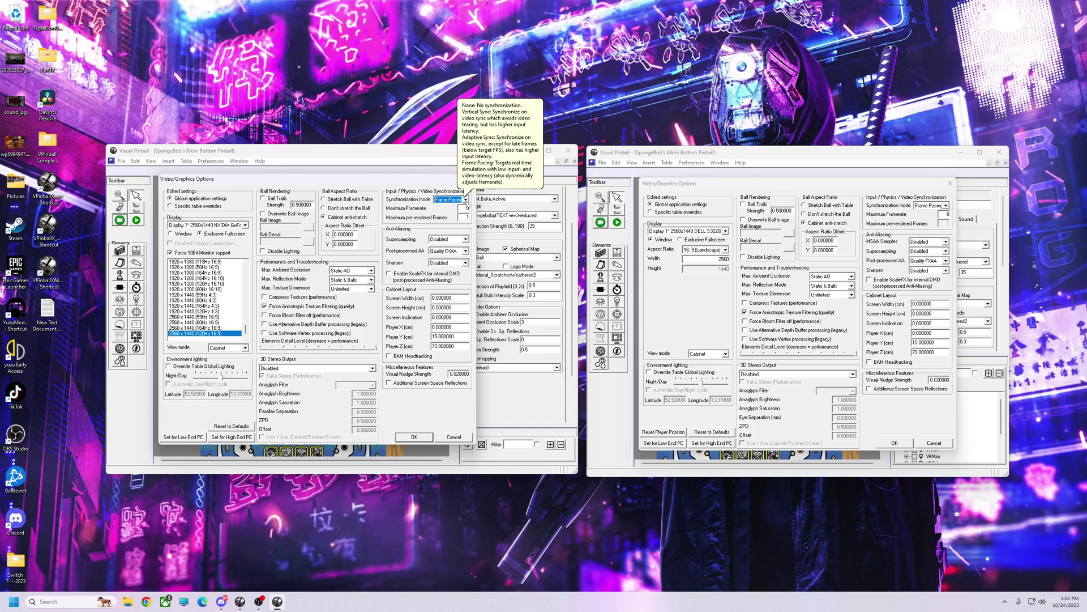
click(466, 200)
click(450, 218)
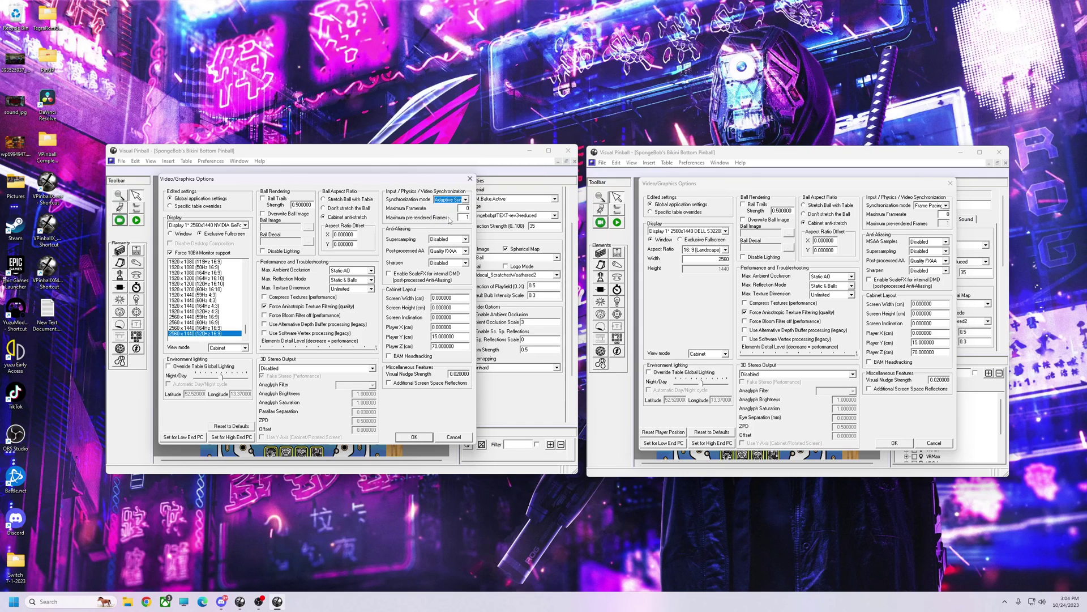
double_click(464, 207)
text(6)
drag(753, 183, 735, 160)
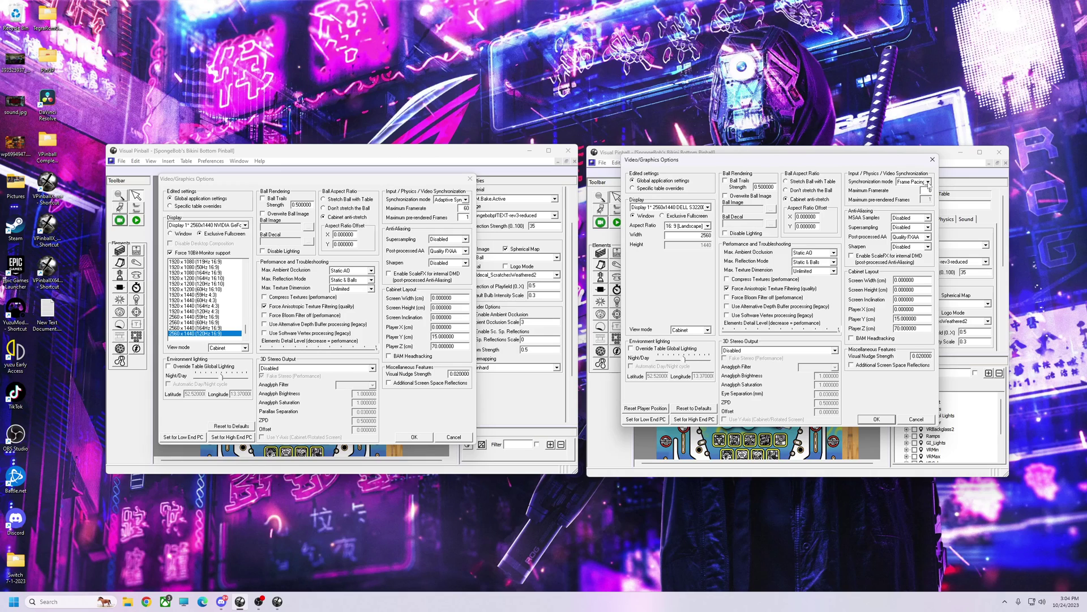
- Try Dynamic AO and Dynamic reflection mode in the right dialog
mouse_move(929, 182)
click(834, 253)
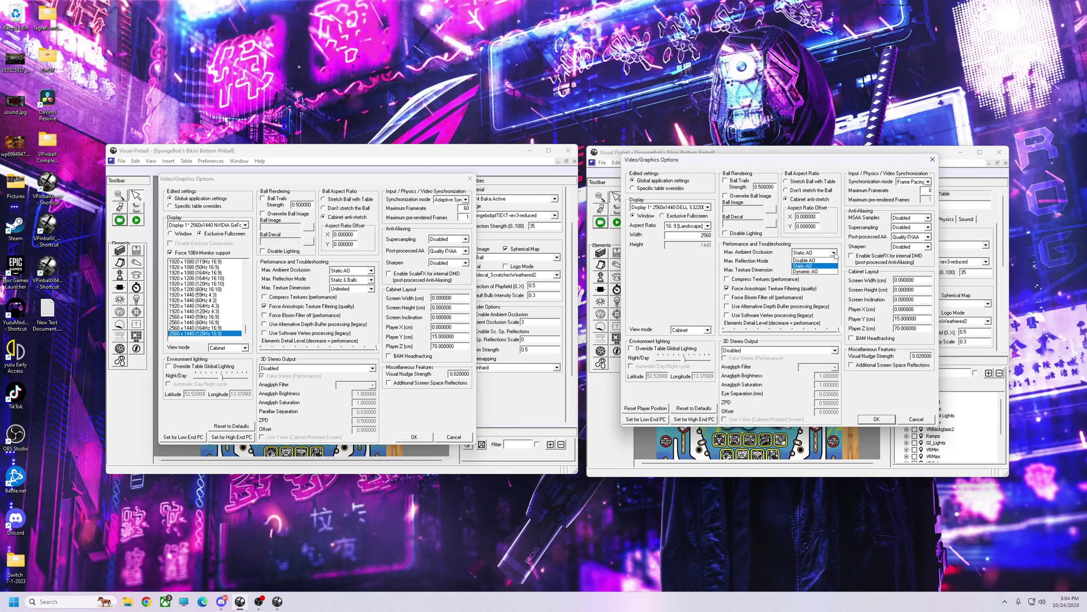
click(808, 273)
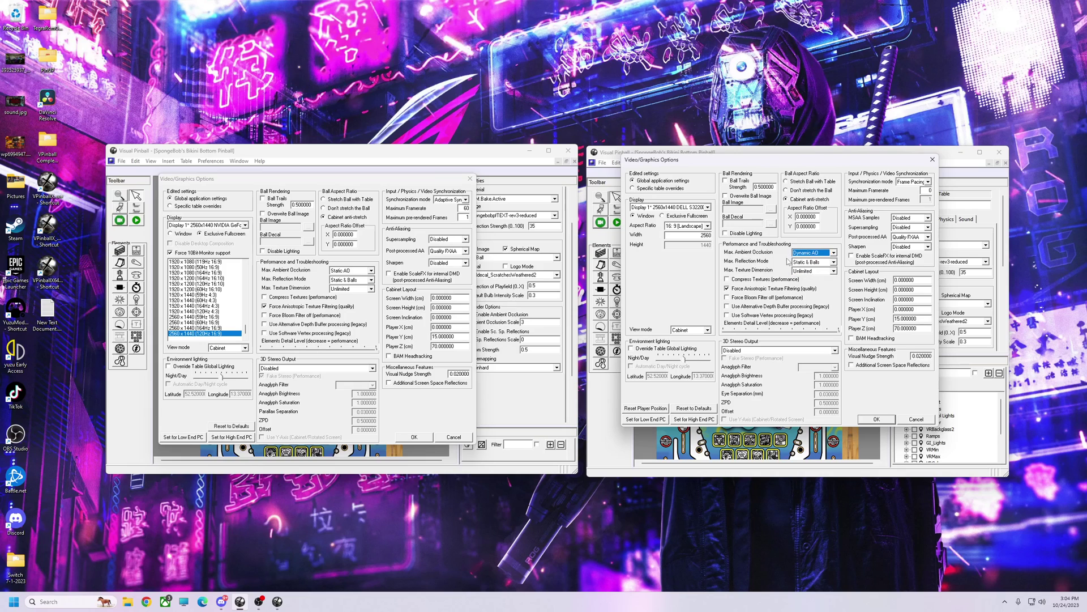
click(834, 262)
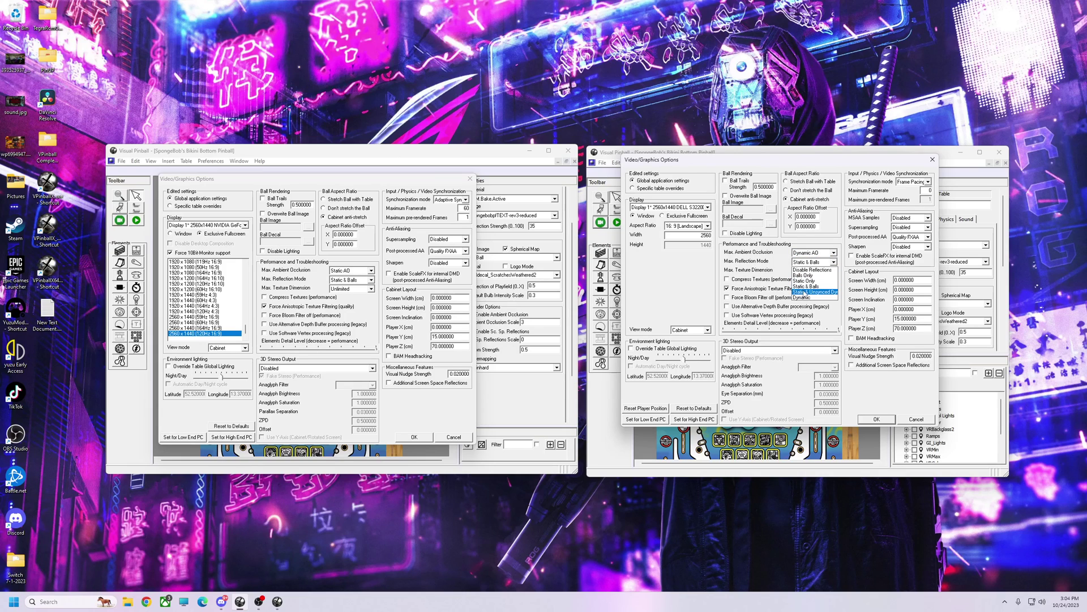
click(803, 296)
- Revert to Static AO and Static & Balls reflections, and force the bloom filter off
click(833, 252)
click(806, 267)
click(833, 263)
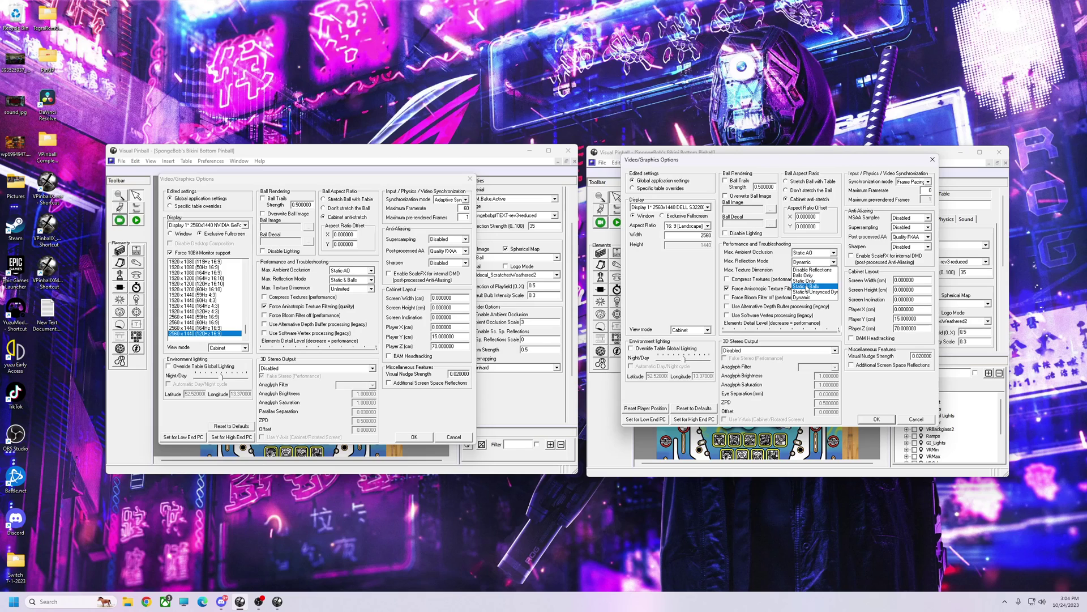
click(806, 286)
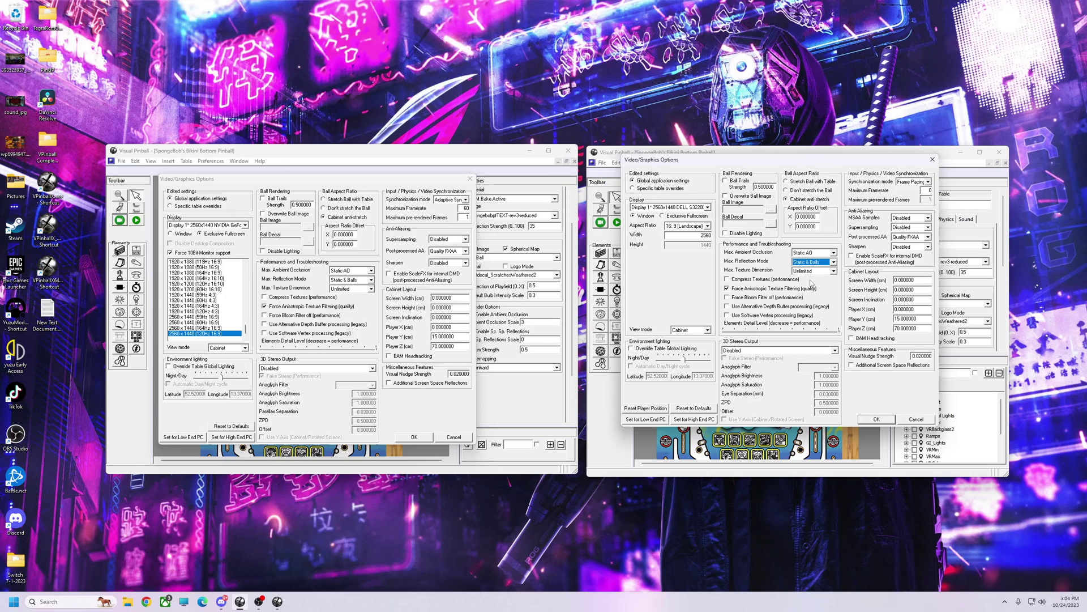
click(834, 253)
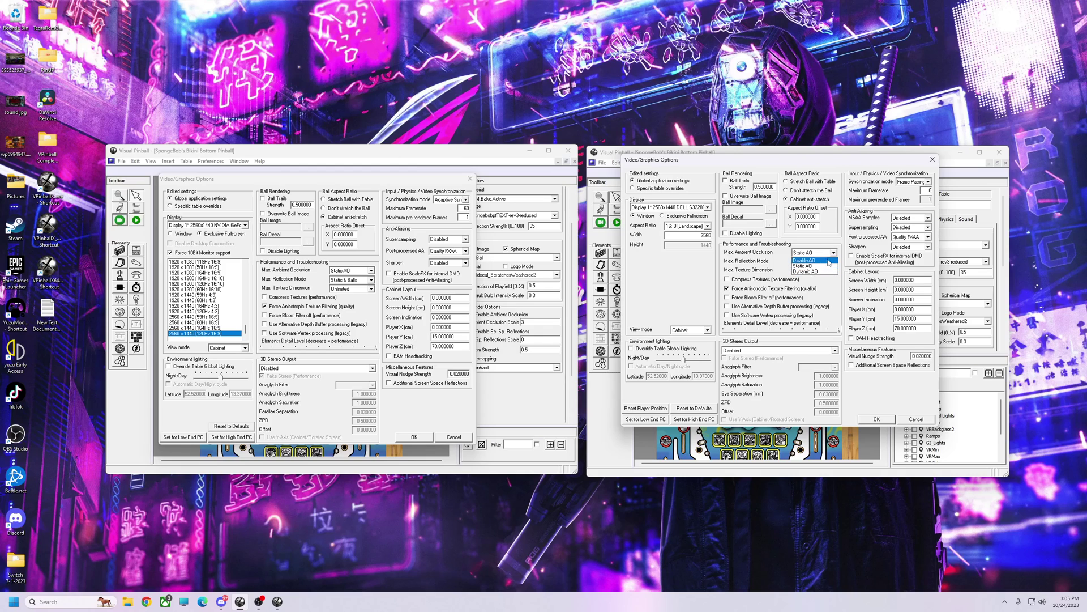
click(791, 165)
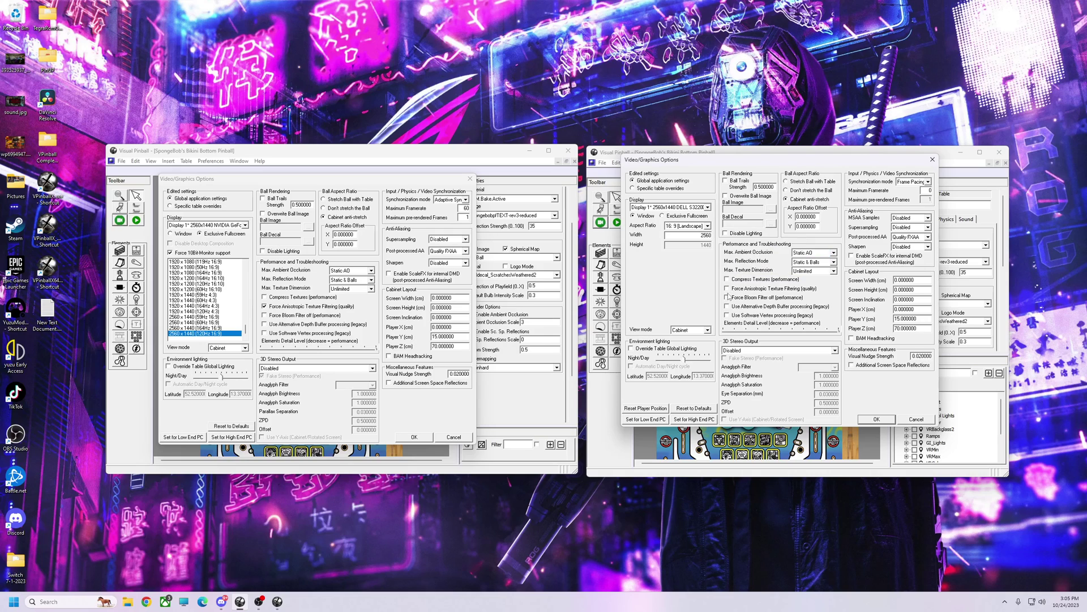
click(727, 298)
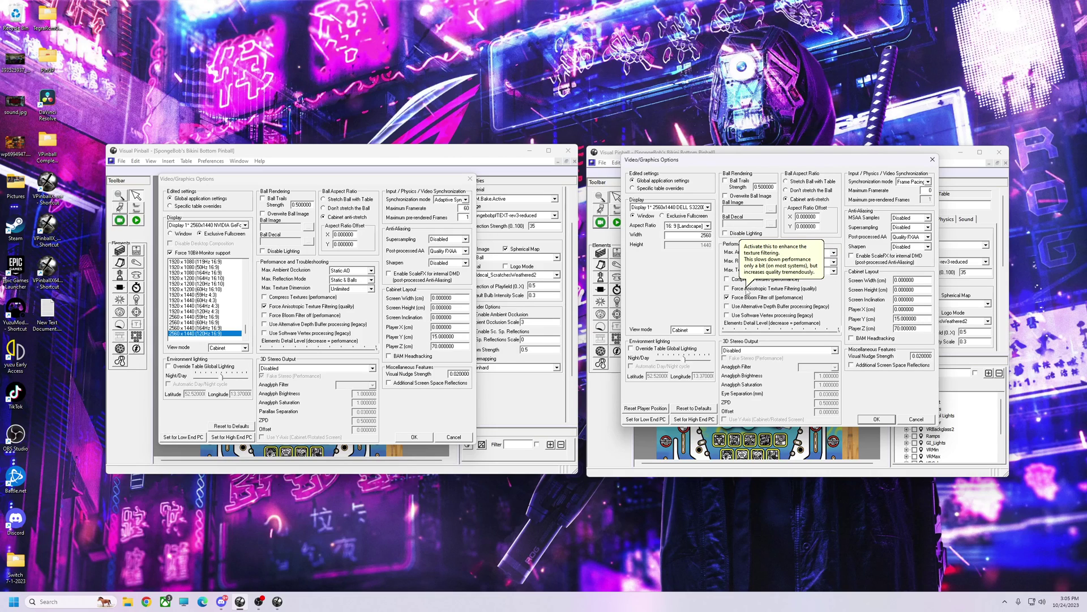
- Untick Force Bloom Filter off, keeping Supersampling Disabled and Frame Pacing sync on the right
click(728, 297)
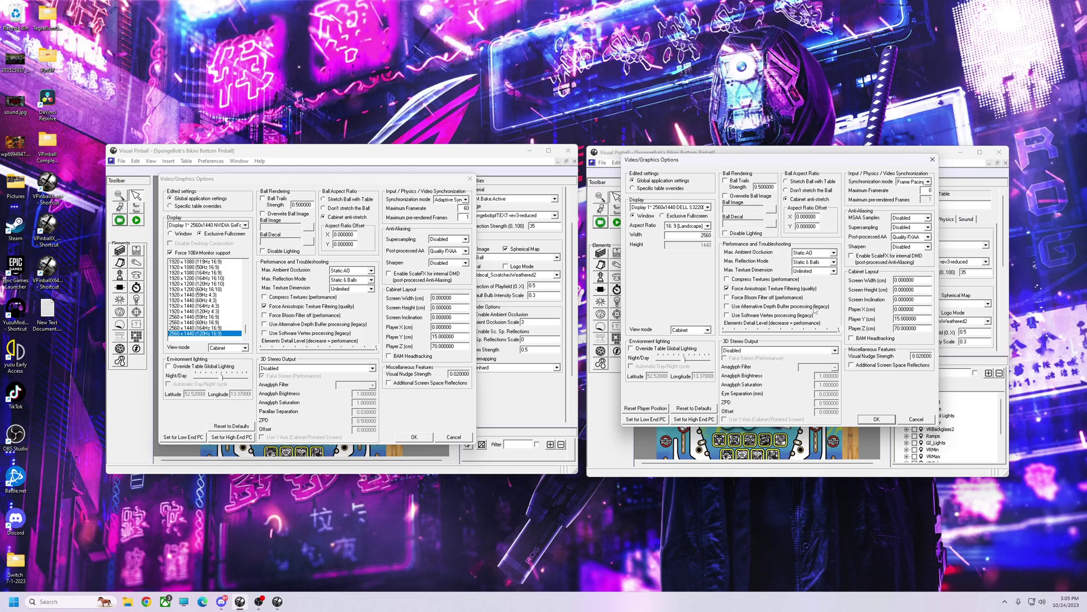
click(928, 227)
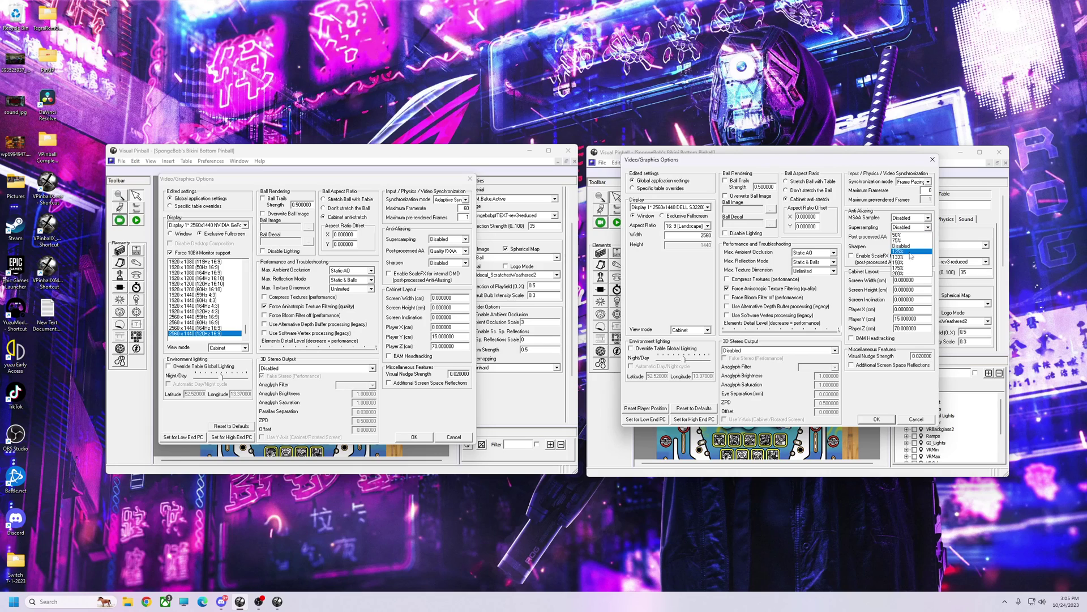
click(831, 162)
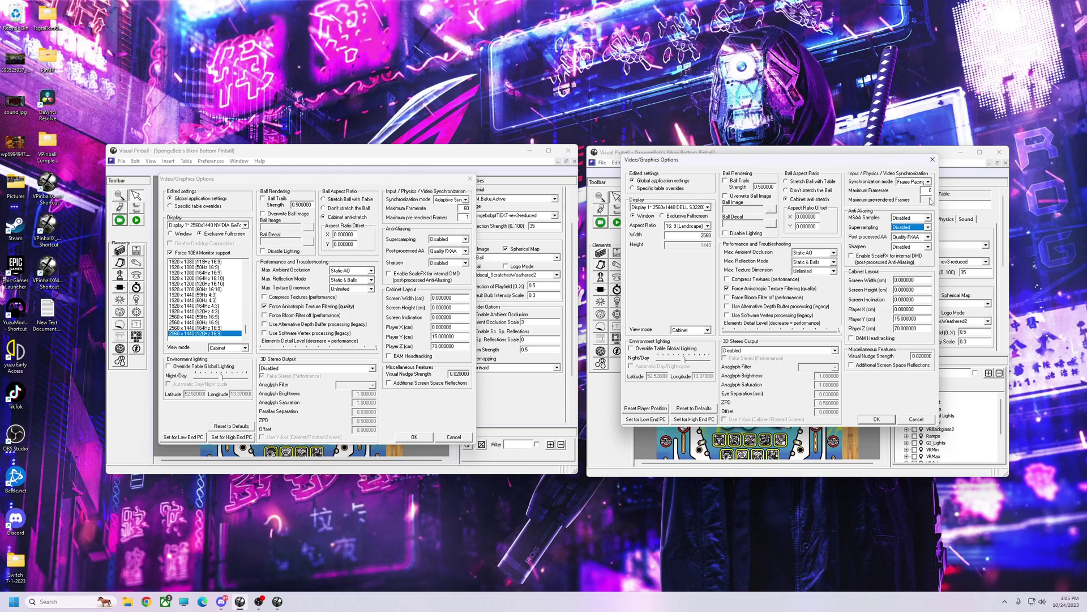
click(928, 182)
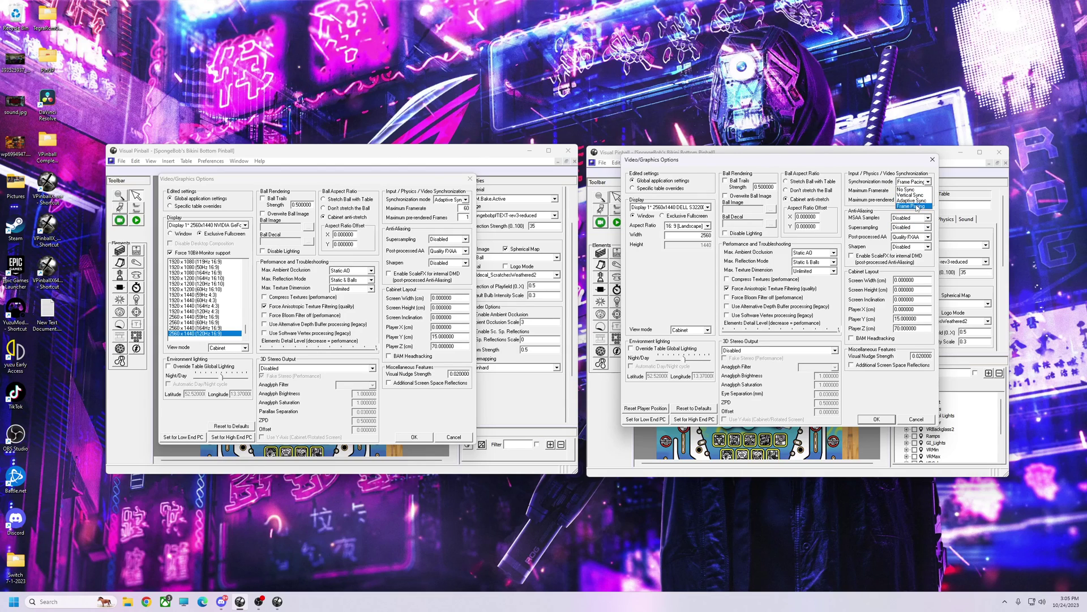
click(917, 207)
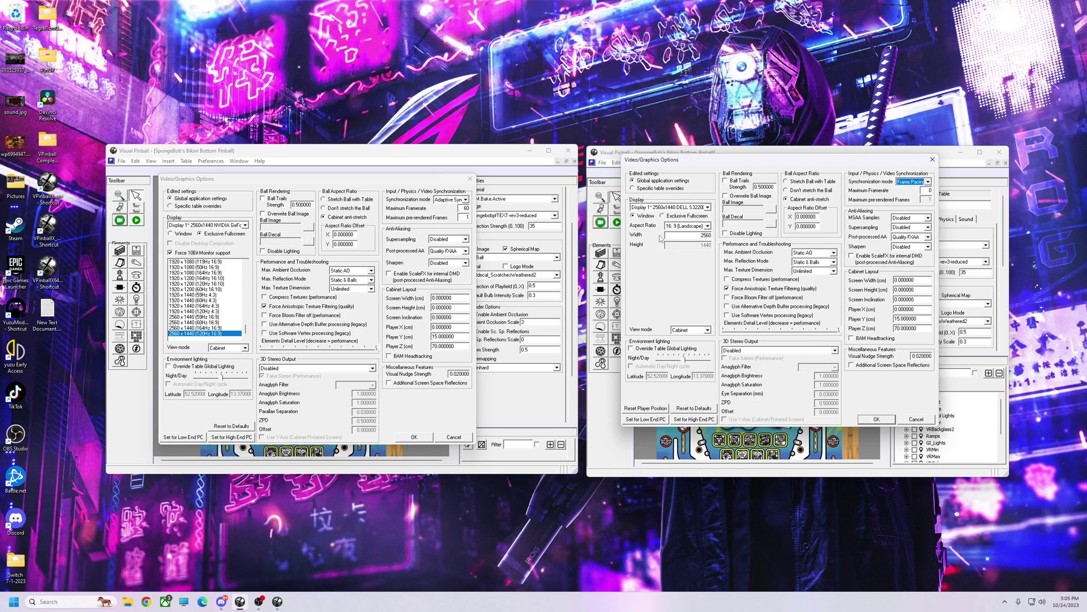
- Confirm the right window's Video/Graphics Options with OK, then the left window's
drag(768, 159, 765, 178)
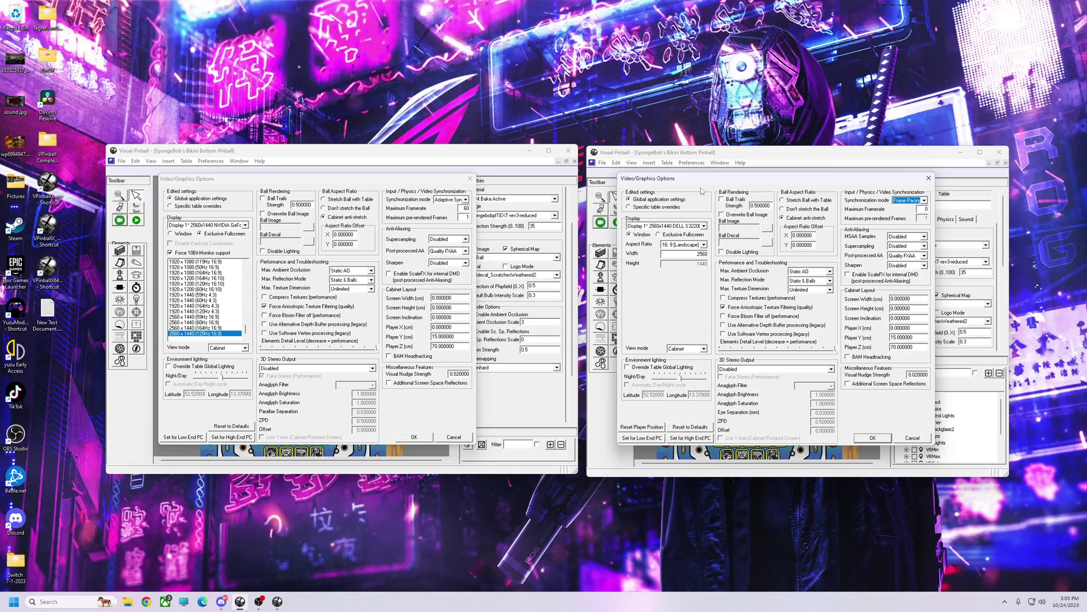
click(873, 438)
mouse_move(772, 160)
mouse_down()
mouse_move(760, 160)
mouse_move(770, 152)
mouse_up()
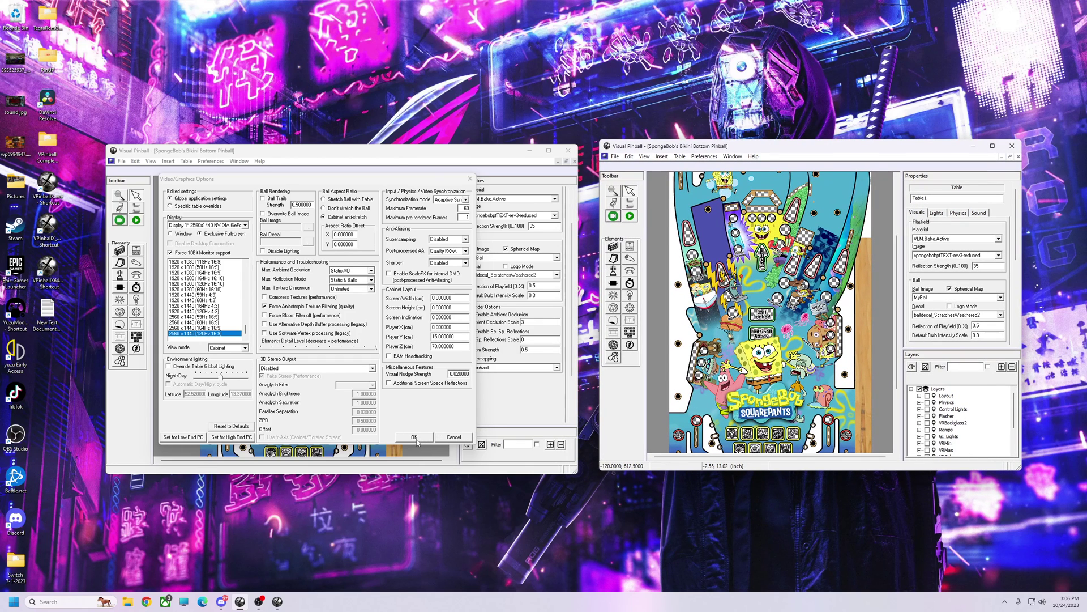
click(469, 178)
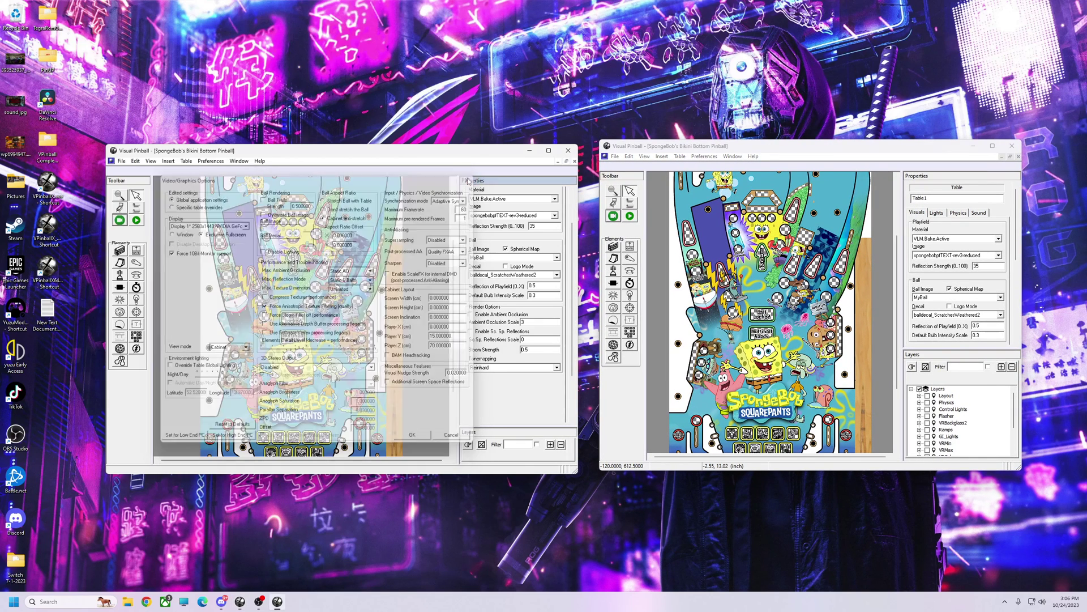